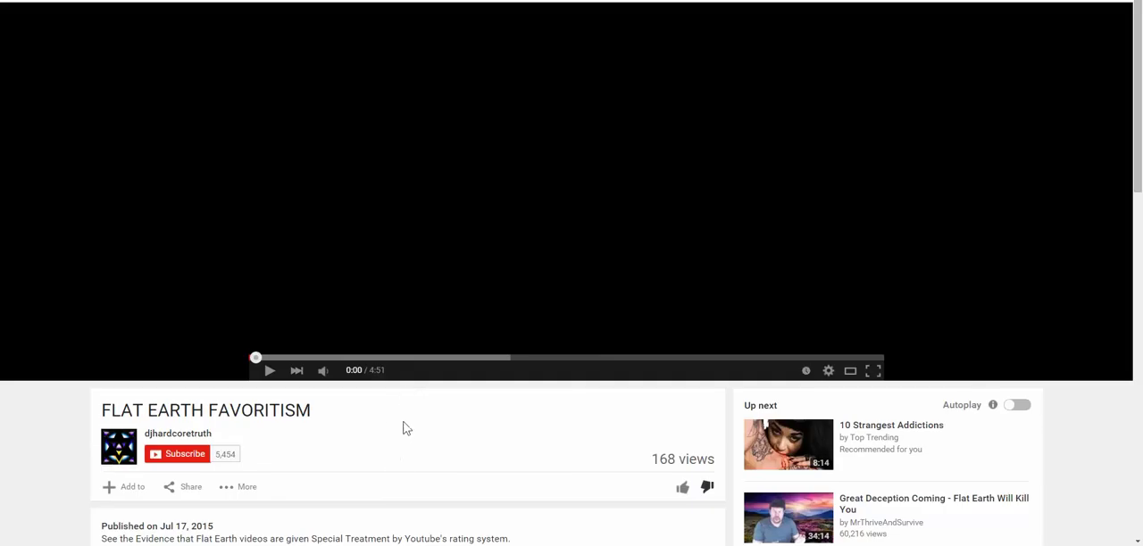
{"action": "scroll", "coordinate": [403, 426], "scroll_direction": "down", "scroll_amount": 3}
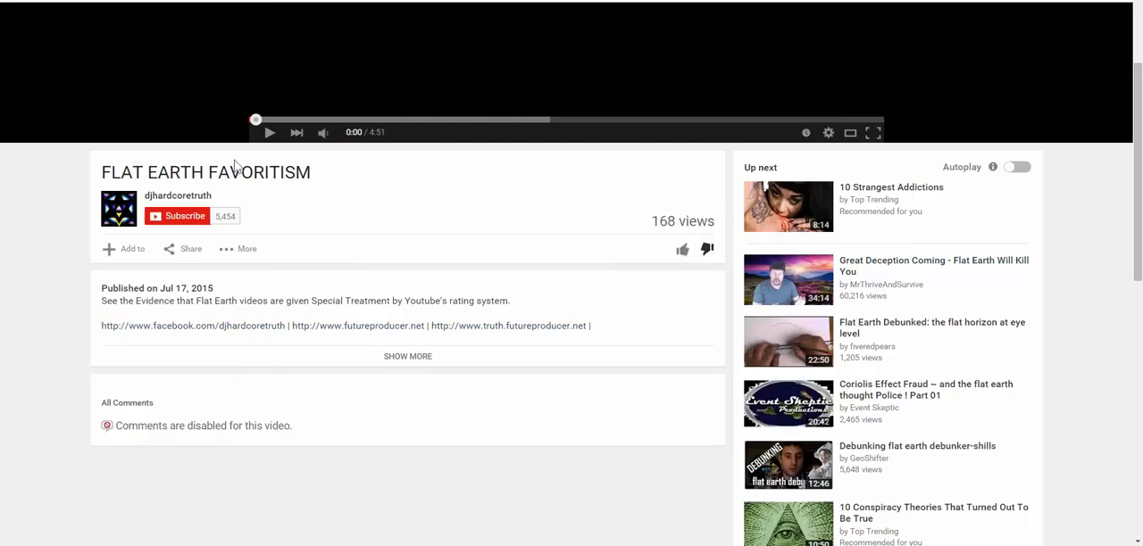
{"action": "scroll", "coordinate": [348, 438], "scroll_direction": "down", "scroll_amount": 2}
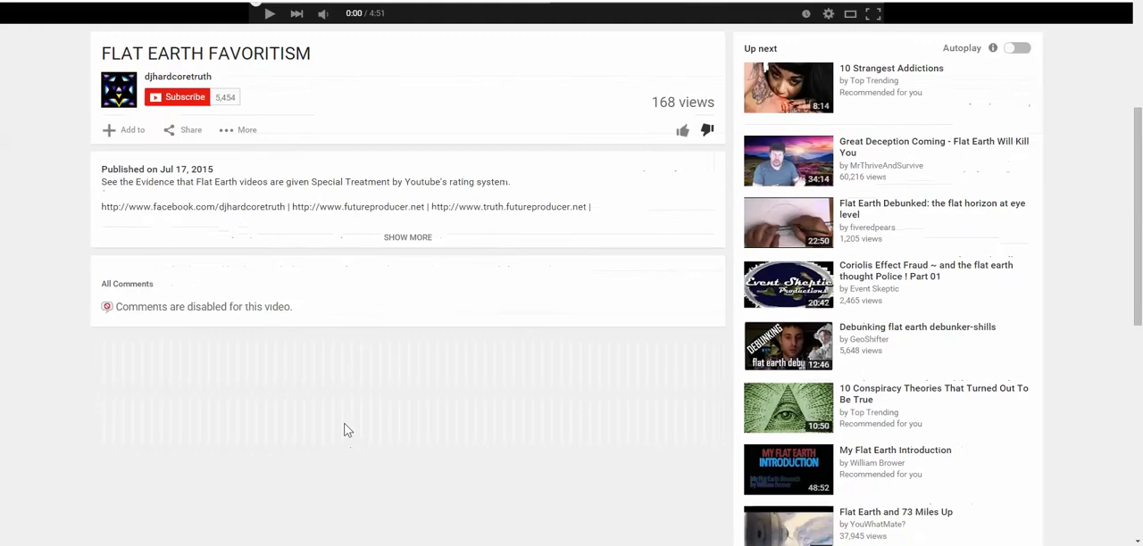
Repeatedly highlight the 'Comments are disabled for this video.' notice, ending with it selected
{"action": "left_click_drag", "start_coordinate": [295, 307], "coordinate": [178, 319]}
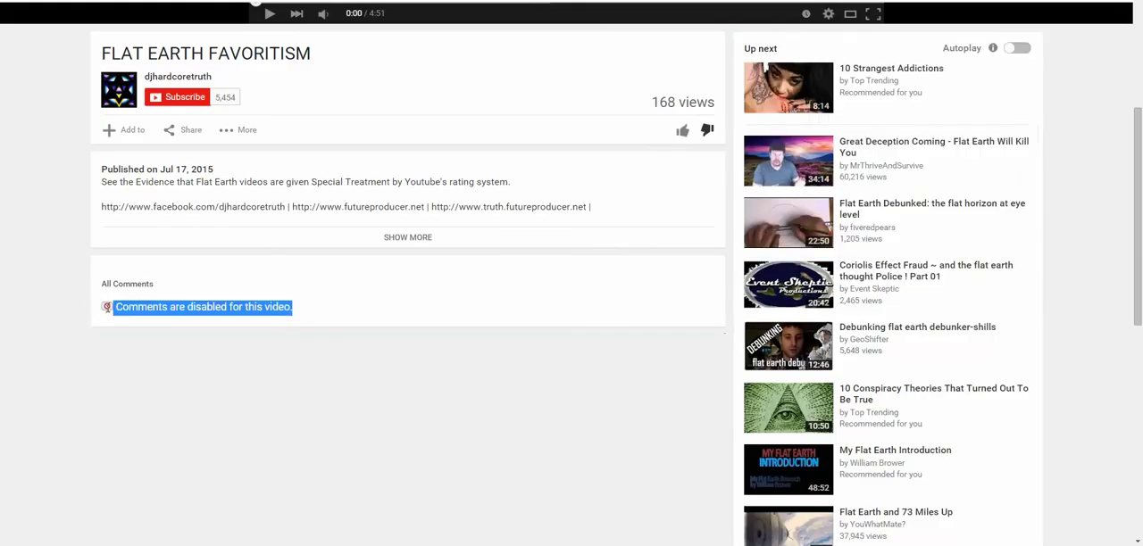
{"action": "left_click", "coordinate": [303, 315]}
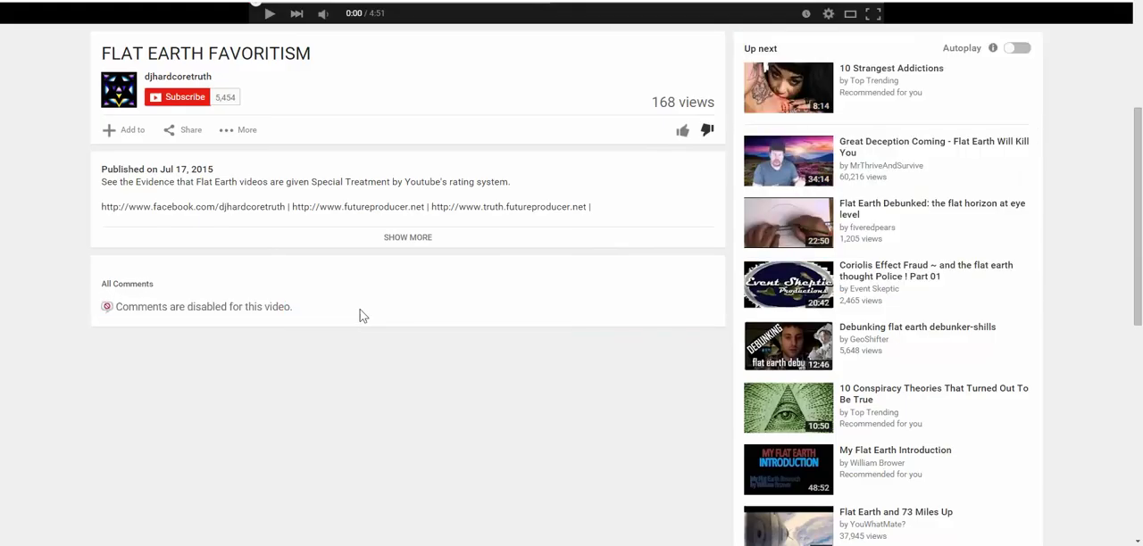
{"action": "left_click_drag", "start_coordinate": [362, 315], "coordinate": [98, 283]}
{"action": "left_click", "coordinate": [308, 315]}
{"action": "left_click_drag", "start_coordinate": [150, 265], "coordinate": [357, 308]}
{"action": "left_click", "coordinate": [364, 322]}
{"action": "left_click_drag", "start_coordinate": [292, 306], "coordinate": [114, 306]}
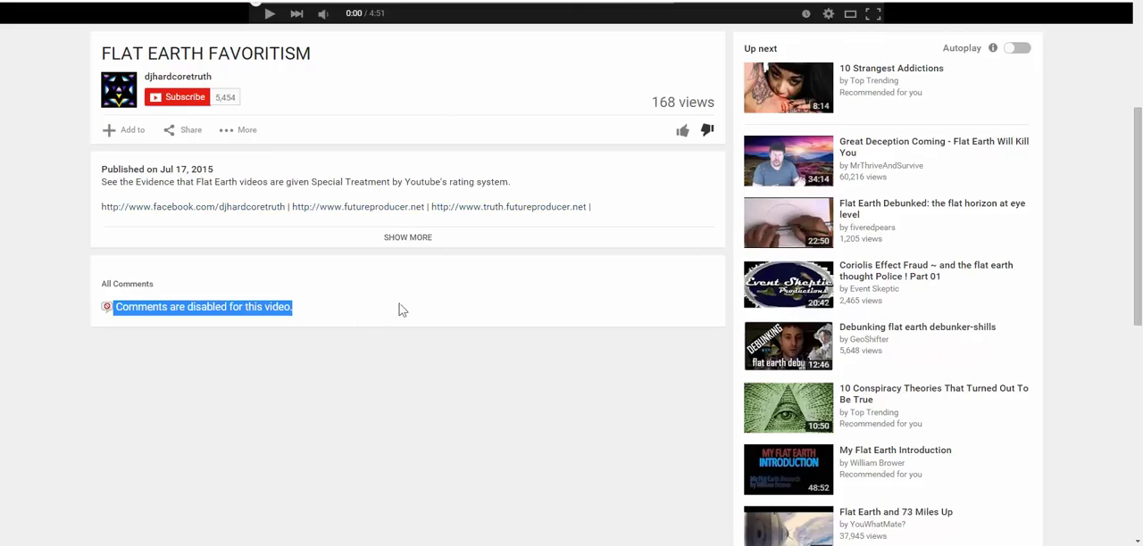
{"action": "scroll", "coordinate": [384, 304], "scroll_direction": "up", "scroll_amount": 2}
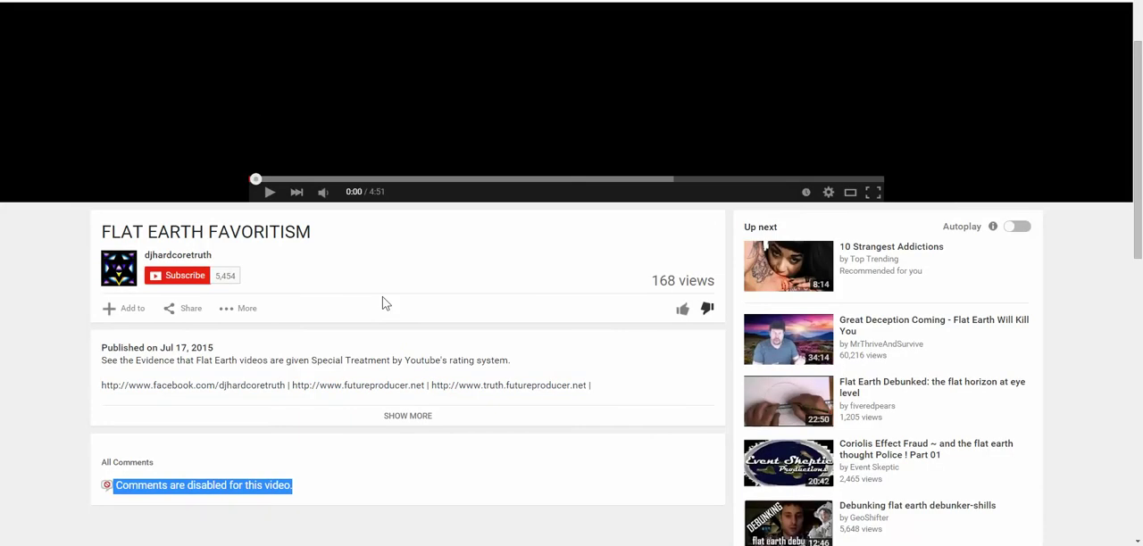
{"action": "left_click", "coordinate": [350, 234]}
{"action": "left_click_drag", "start_coordinate": [310, 232], "coordinate": [209, 232]}
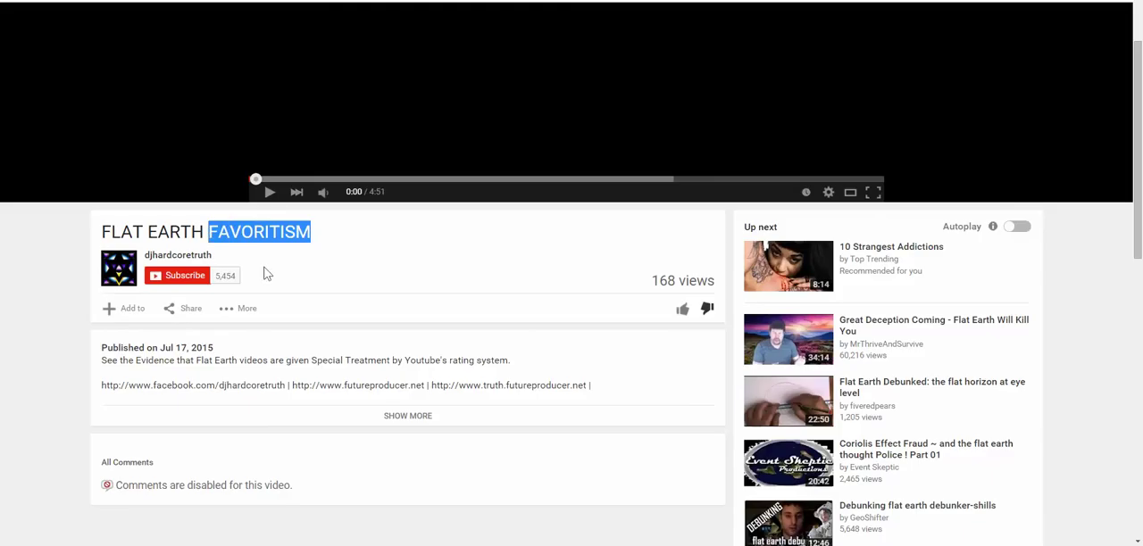
{"action": "left_click", "coordinate": [203, 228]}
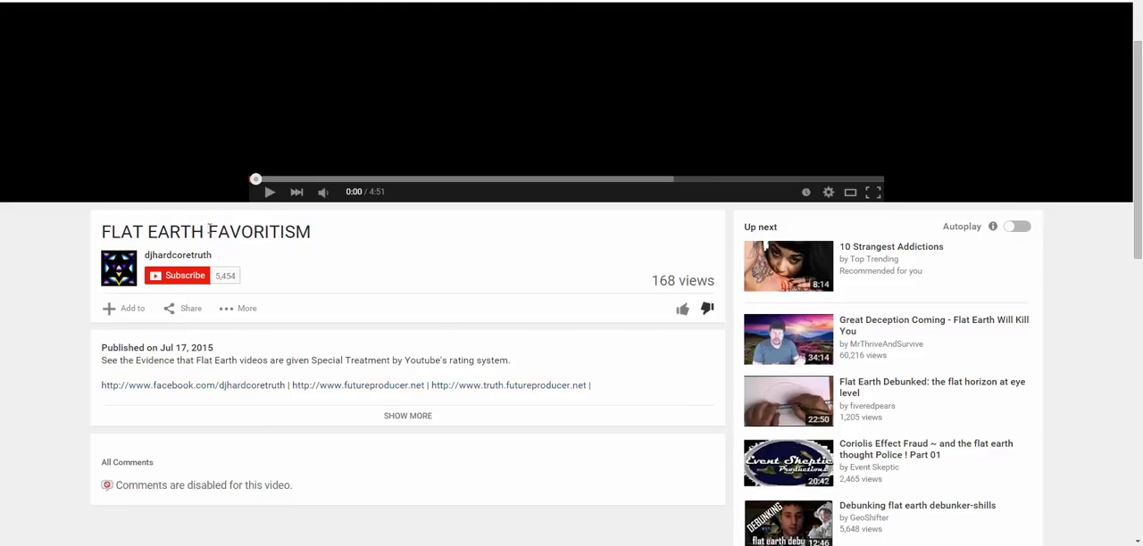
{"action": "left_click_drag", "start_coordinate": [208, 232], "coordinate": [312, 232]}
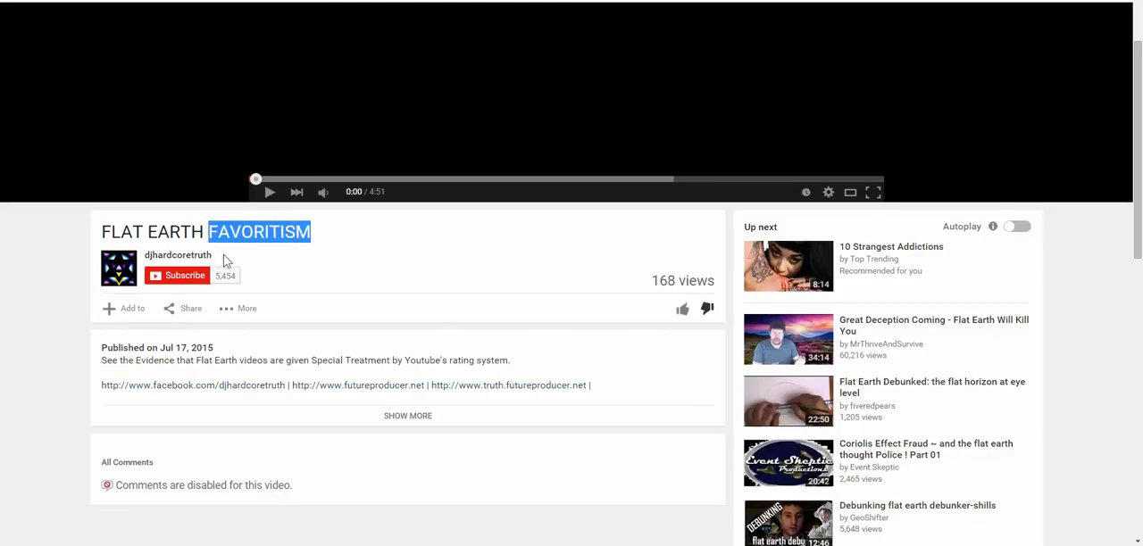
{"action": "left_click_drag", "start_coordinate": [212, 256], "coordinate": [143, 255]}
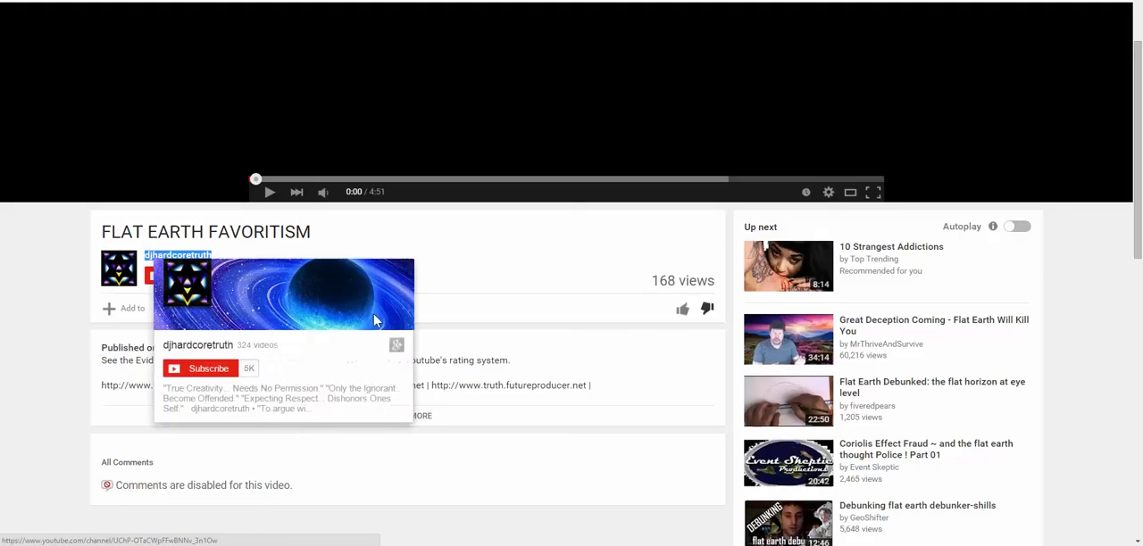
{"action": "left_click", "coordinate": [514, 310]}
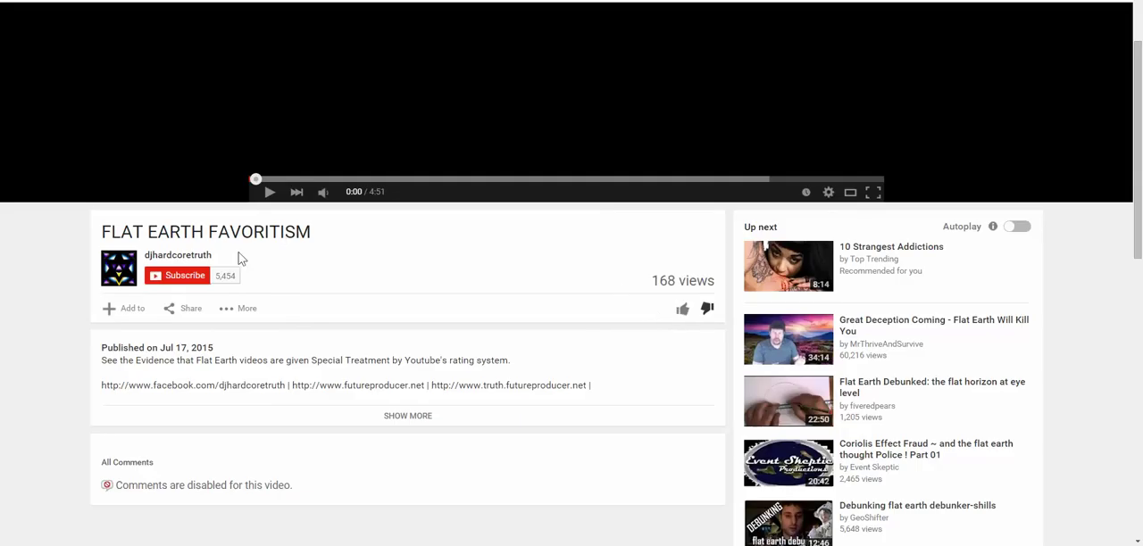
{"action": "scroll", "coordinate": [239, 259], "scroll_direction": "down", "scroll_amount": 2}
{"action": "left_click_drag", "start_coordinate": [294, 308], "coordinate": [104, 280]}
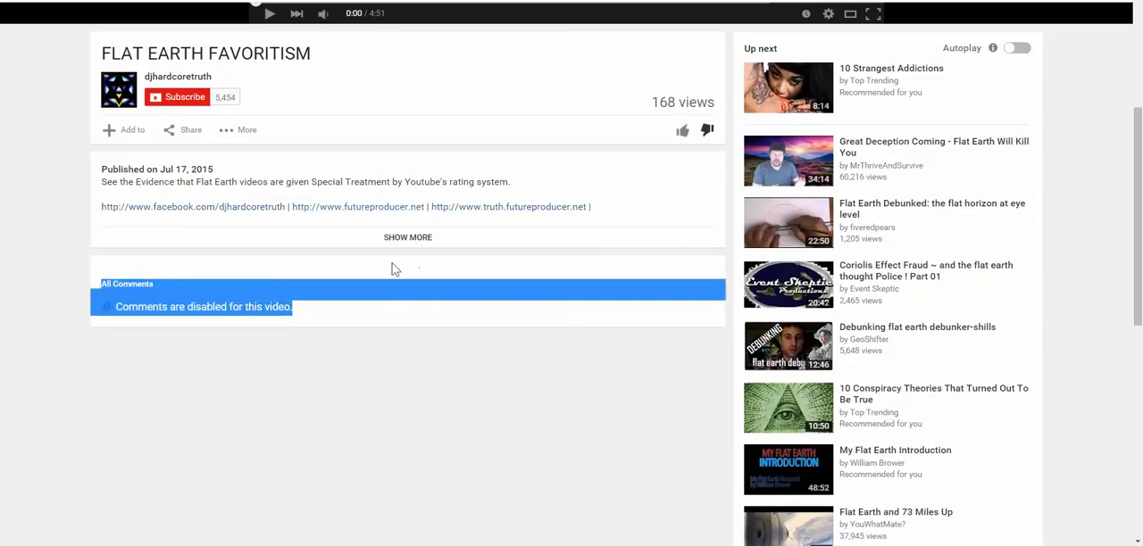
{"action": "scroll", "coordinate": [393, 267], "scroll_direction": "up", "scroll_amount": 3}
{"action": "scroll", "coordinate": [389, 259], "scroll_direction": "up", "scroll_amount": 1}
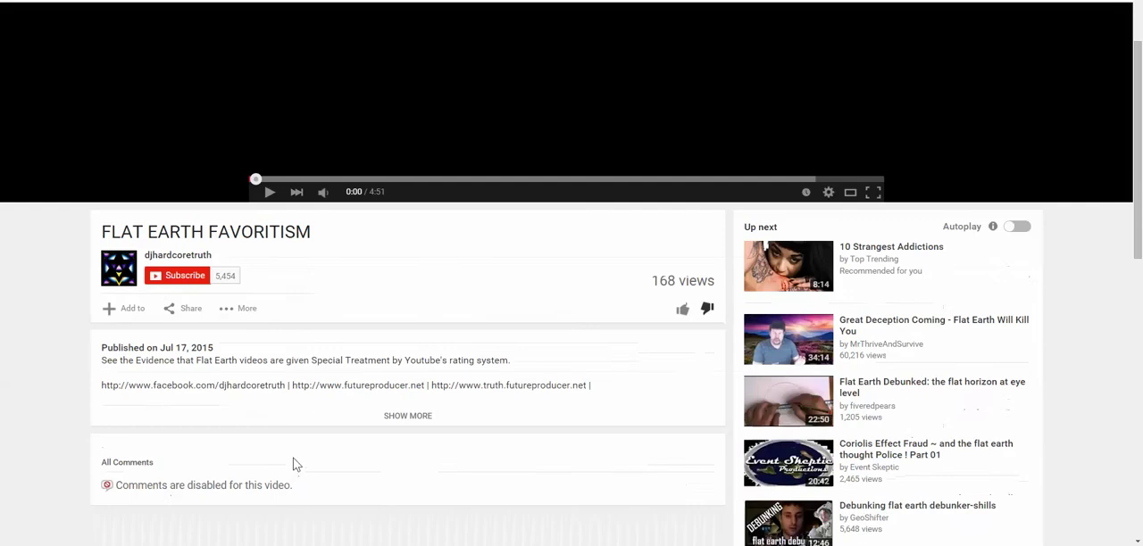
{"action": "scroll", "coordinate": [389, 285], "scroll_direction": "down", "scroll_amount": 3}
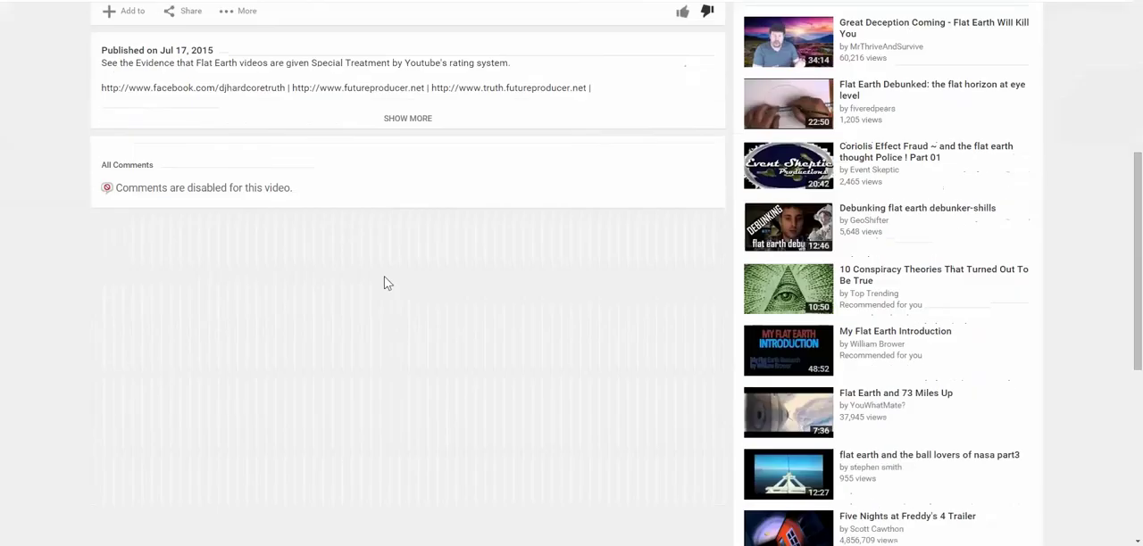
{"action": "scroll", "coordinate": [389, 284], "scroll_direction": "up", "scroll_amount": 2}
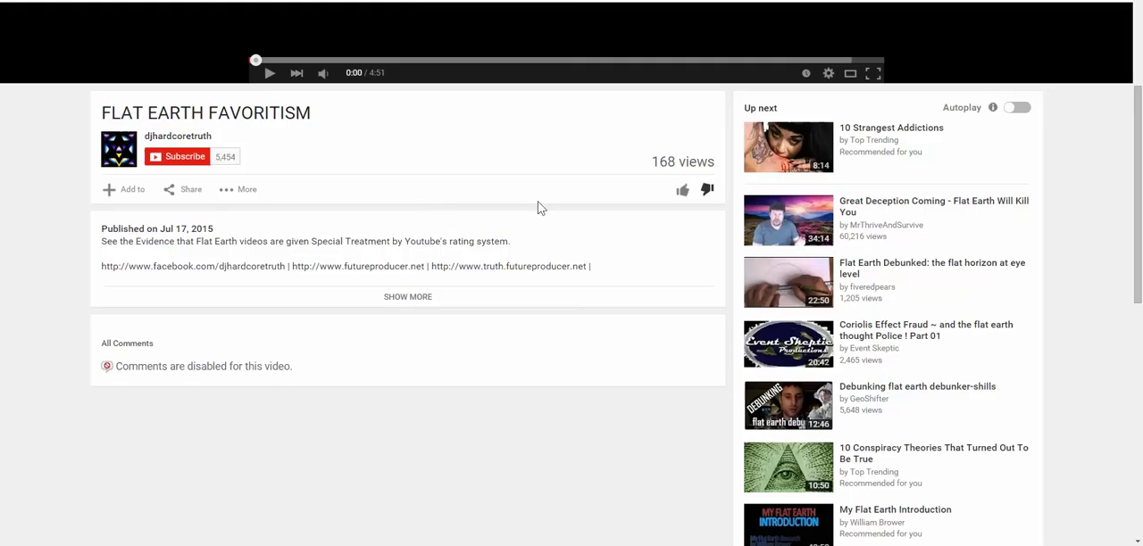
Like the FLAT EARTH FAVORITISM video, then switch the rating to a dislike
{"action": "left_click", "coordinate": [681, 190]}
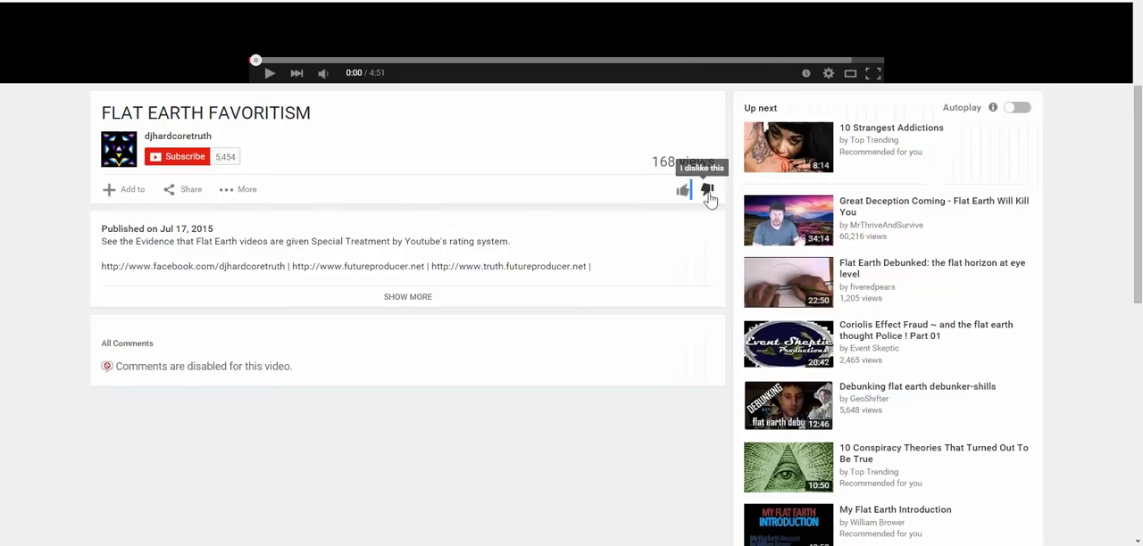
{"action": "left_click", "coordinate": [707, 189]}
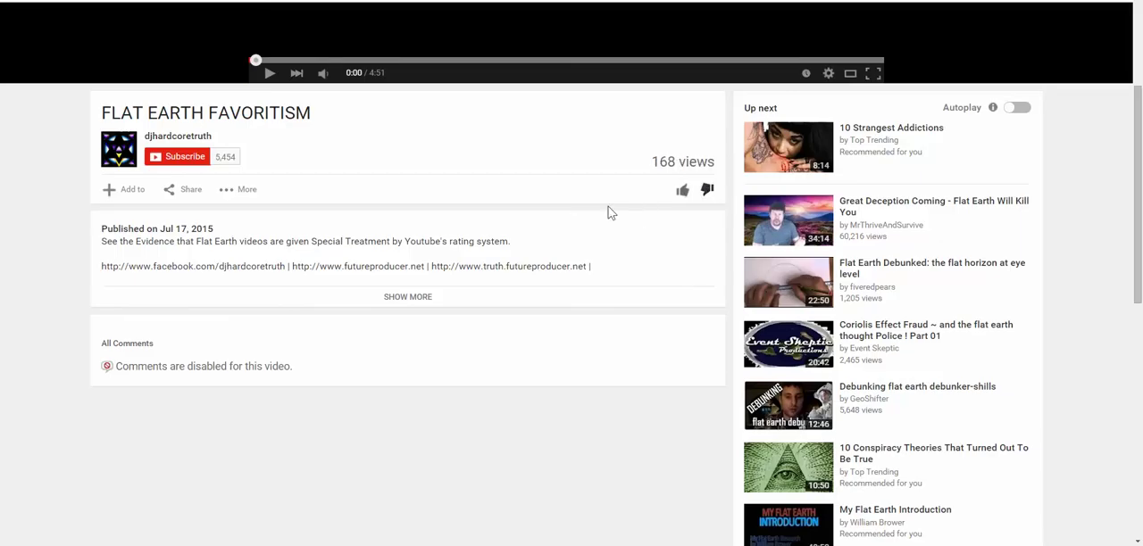
{"action": "scroll", "coordinate": [611, 212], "scroll_direction": "up", "scroll_amount": 2}
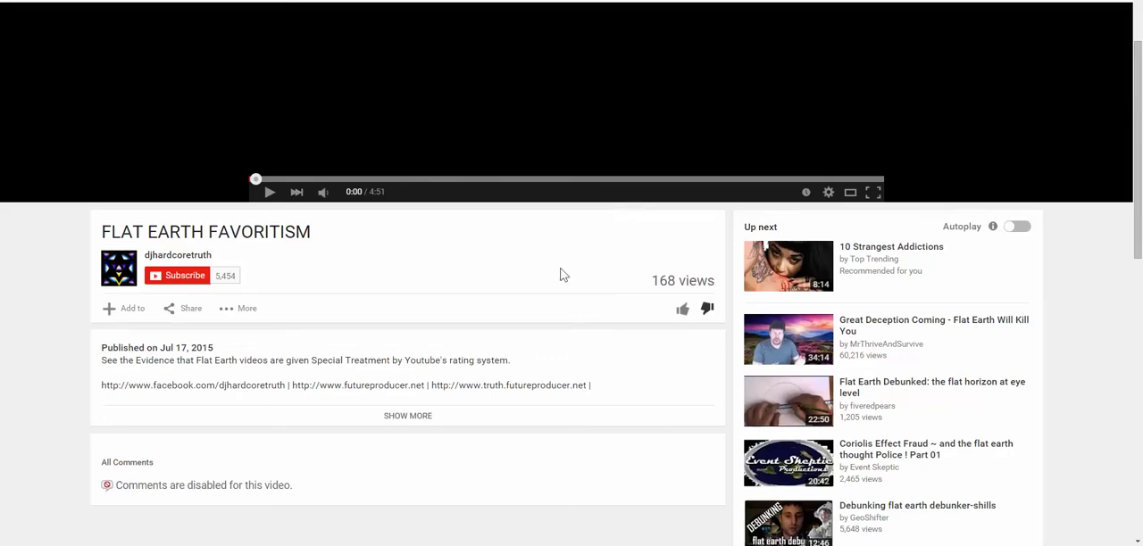
{"action": "scroll", "coordinate": [556, 269], "scroll_direction": "up", "scroll_amount": 5}
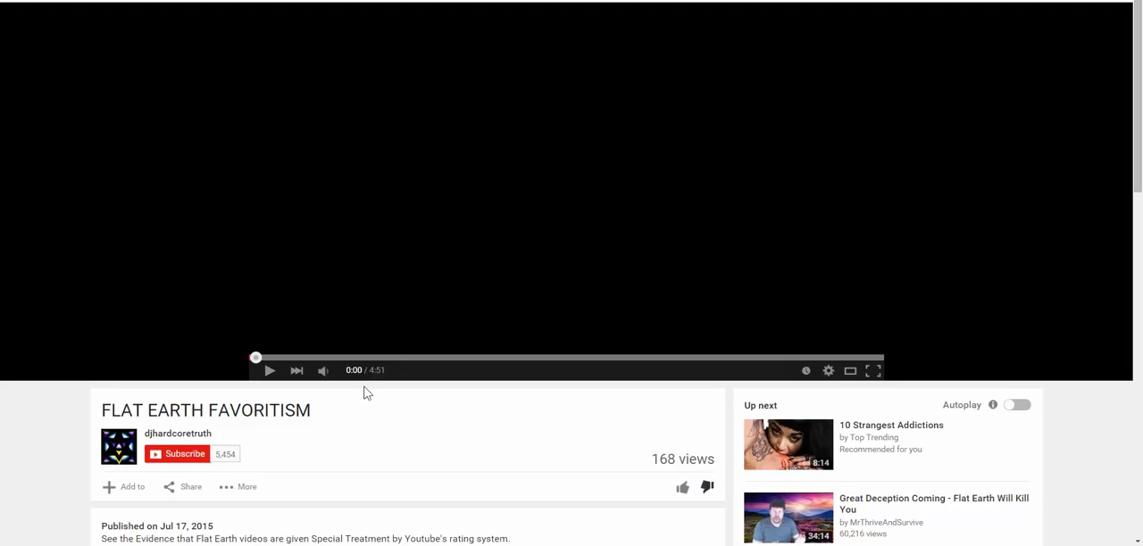
{"action": "scroll", "coordinate": [368, 393], "scroll_direction": "down", "scroll_amount": 3}
{"action": "scroll", "coordinate": [368, 392], "scroll_direction": "down", "scroll_amount": 3}
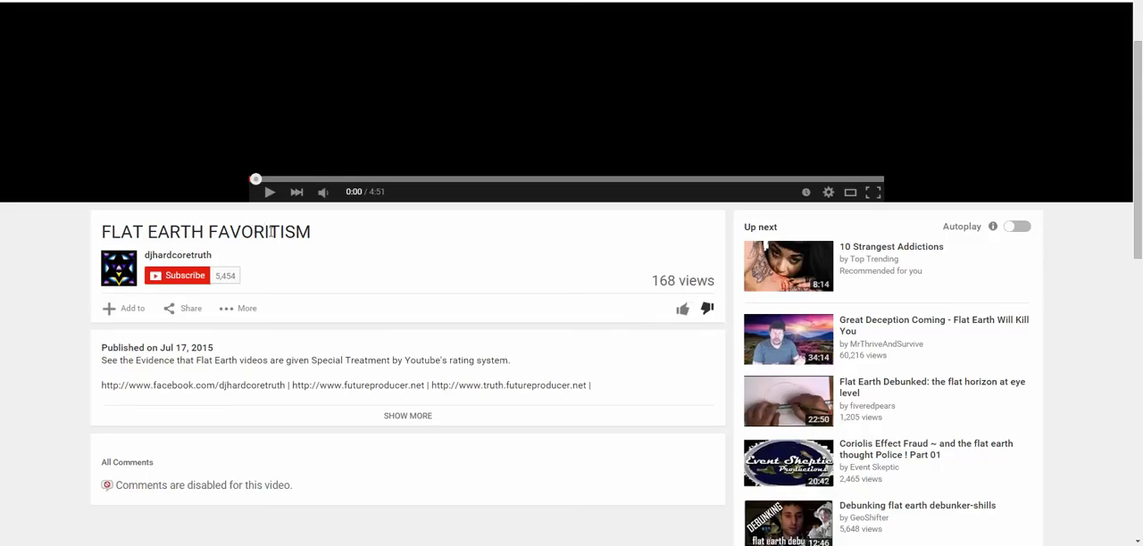
{"action": "scroll", "coordinate": [277, 230], "scroll_direction": "up", "scroll_amount": 3}
{"action": "scroll", "coordinate": [287, 228], "scroll_direction": "down", "scroll_amount": 2}
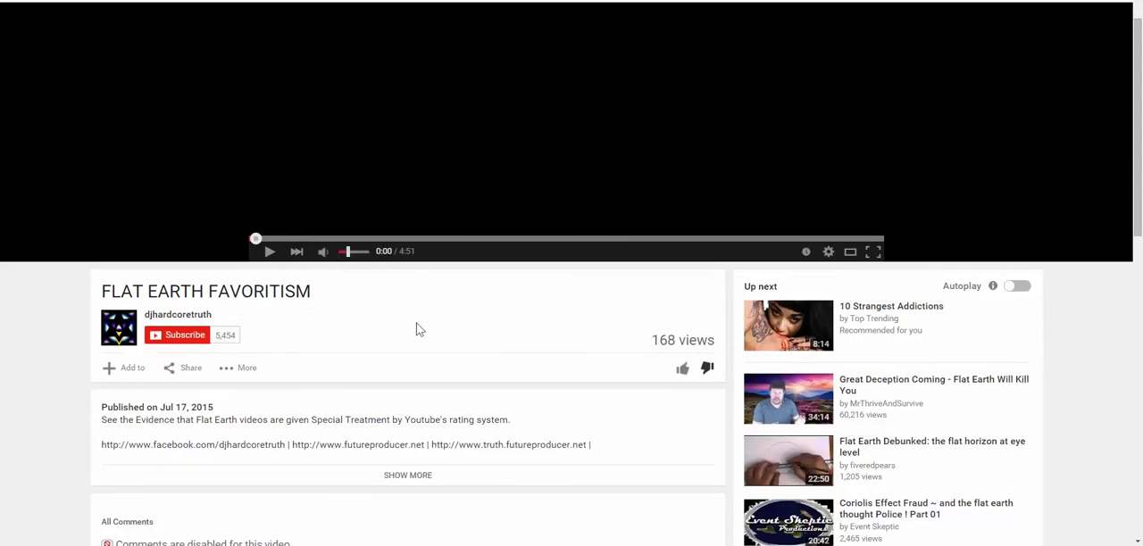
{"action": "left_click_drag", "start_coordinate": [420, 329], "coordinate": [108, 291]}
{"action": "left_click", "coordinate": [319, 364]}
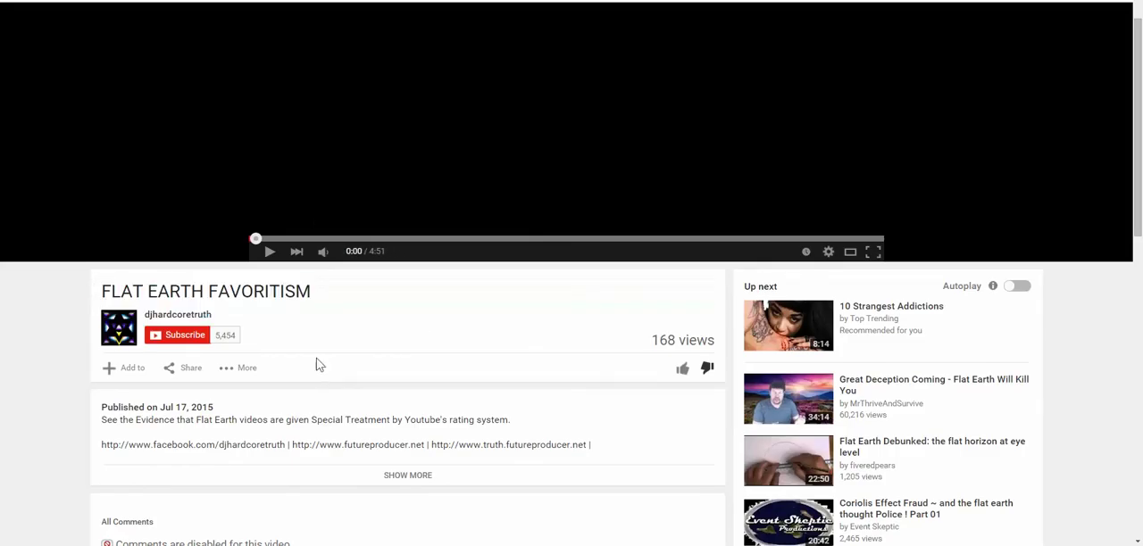